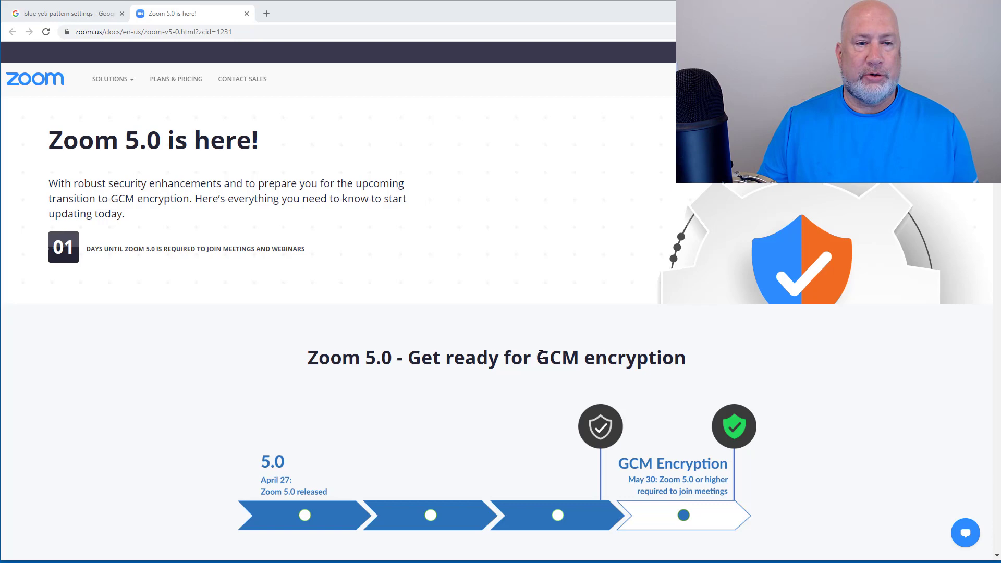
Read the Zoom 5.0 page's GCM encryption timeline and the actions required before May 30 for users and administrators
{"action": "scroll", "coordinate": [323, 240], "scroll_direction": "down", "scroll_amount": 2}
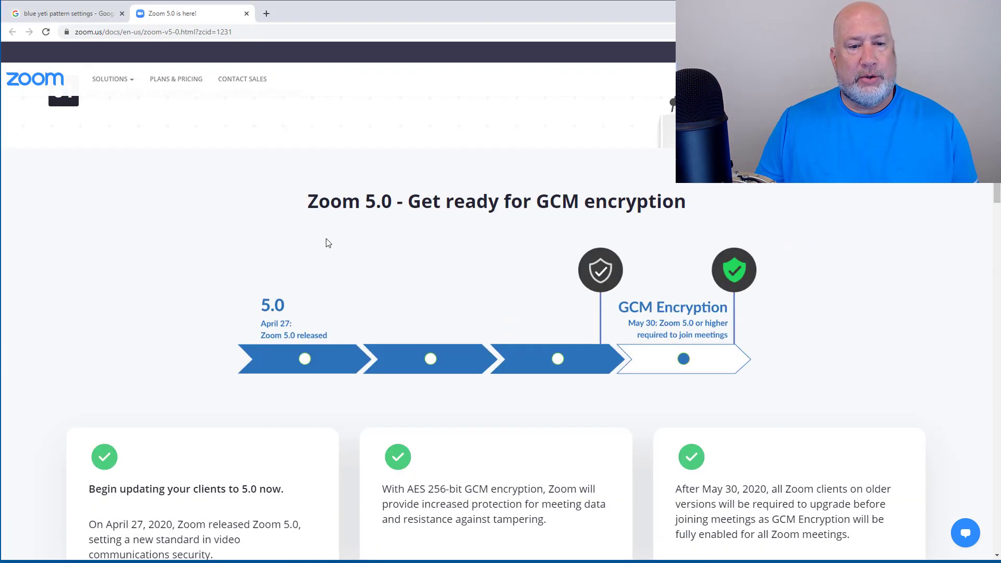
{"action": "scroll", "coordinate": [509, 219], "scroll_direction": "up", "scroll_amount": 2}
{"action": "scroll", "coordinate": [417, 203], "scroll_direction": "down", "scroll_amount": 9}
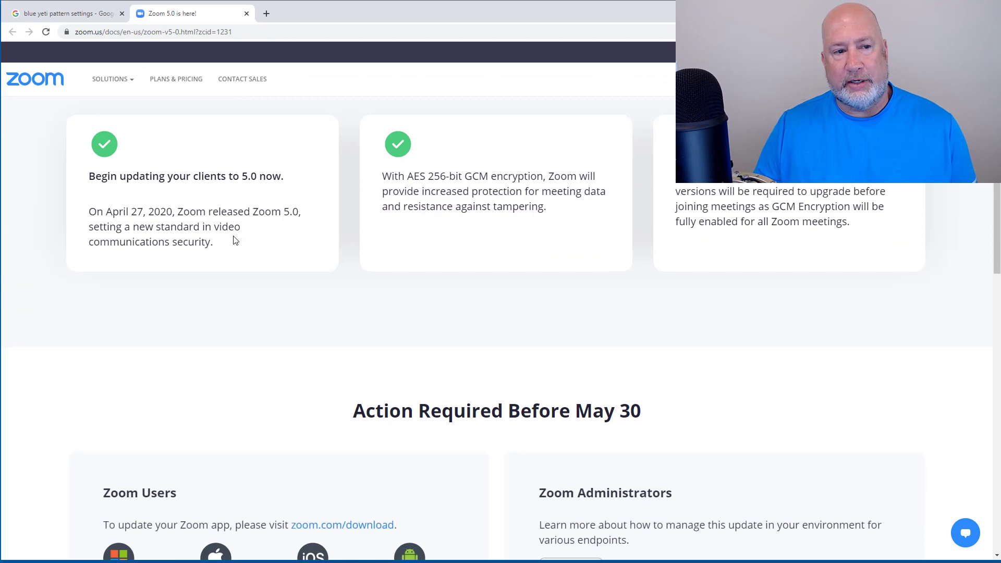
{"action": "scroll", "coordinate": [234, 240], "scroll_direction": "down", "scroll_amount": 3}
{"action": "scroll", "coordinate": [234, 240], "scroll_direction": "down", "scroll_amount": 3}
{"action": "scroll", "coordinate": [449, 174], "scroll_direction": "up", "scroll_amount": 3}
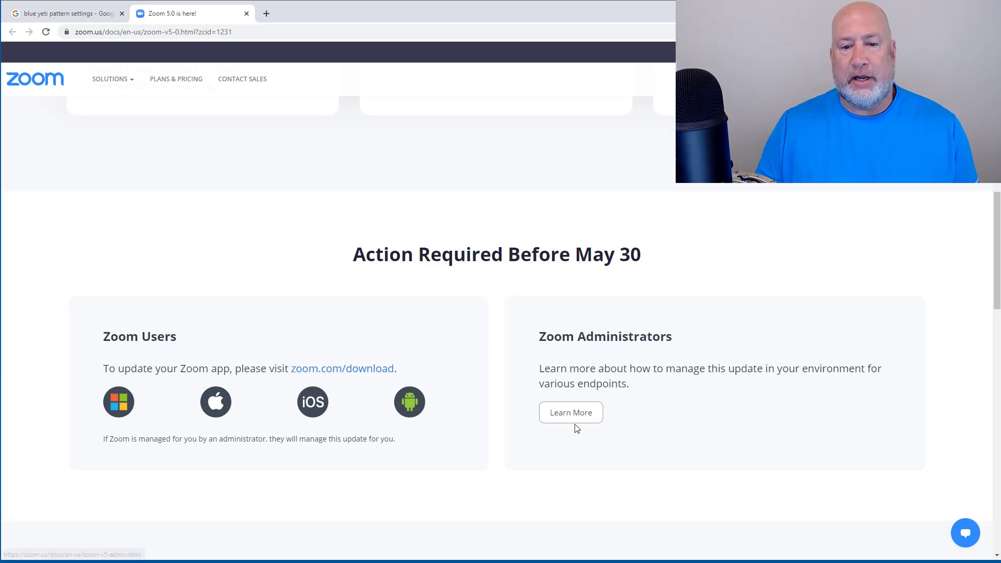
{"action": "scroll", "coordinate": [555, 337], "scroll_direction": "down", "scroll_amount": 9}
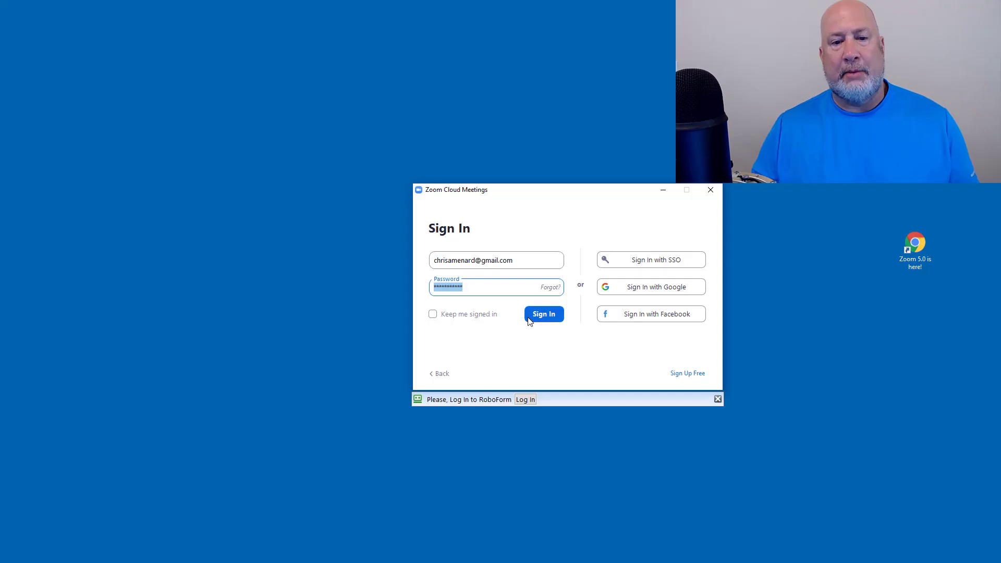
Switch to the Zoom desktop client, sign in with the filled-in account credentials, and reposition its main window
{"action": "left_click", "coordinate": [540, 316]}
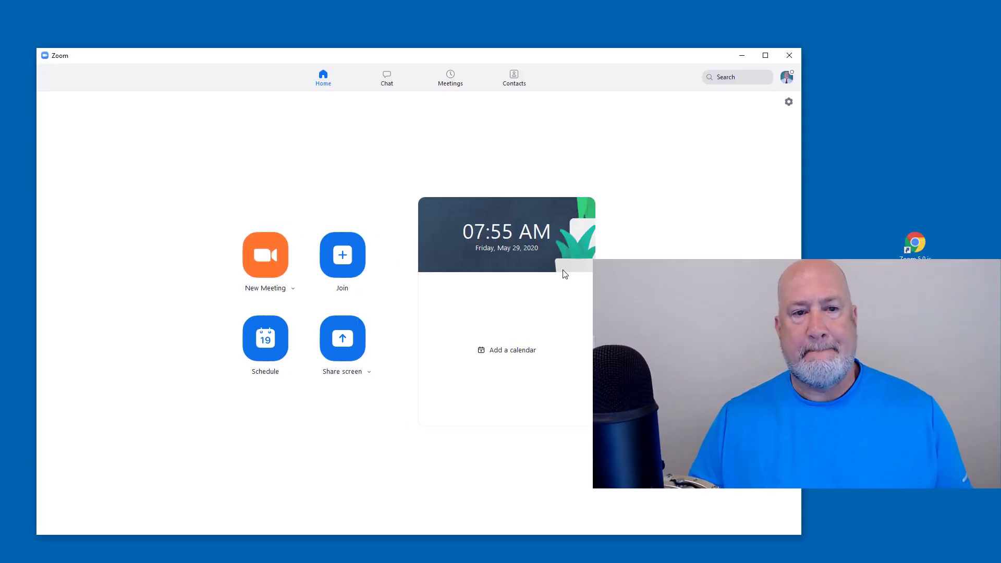
{"action": "left_click_drag", "start_coordinate": [538, 57], "coordinate": [511, 15]}
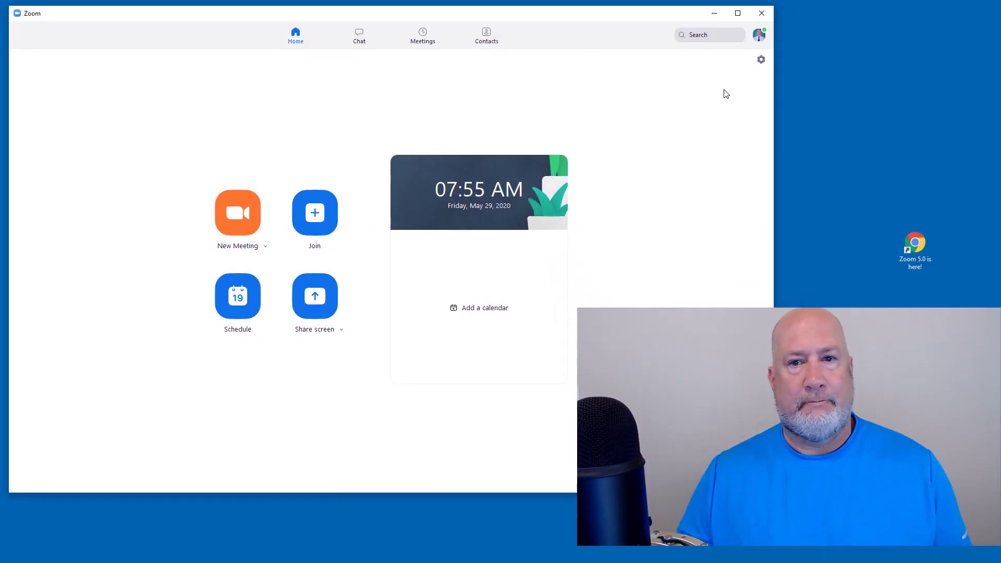
Check the Zoom client for updates from the account profile options and dismiss the update dialog
{"action": "left_click", "coordinate": [760, 35]}
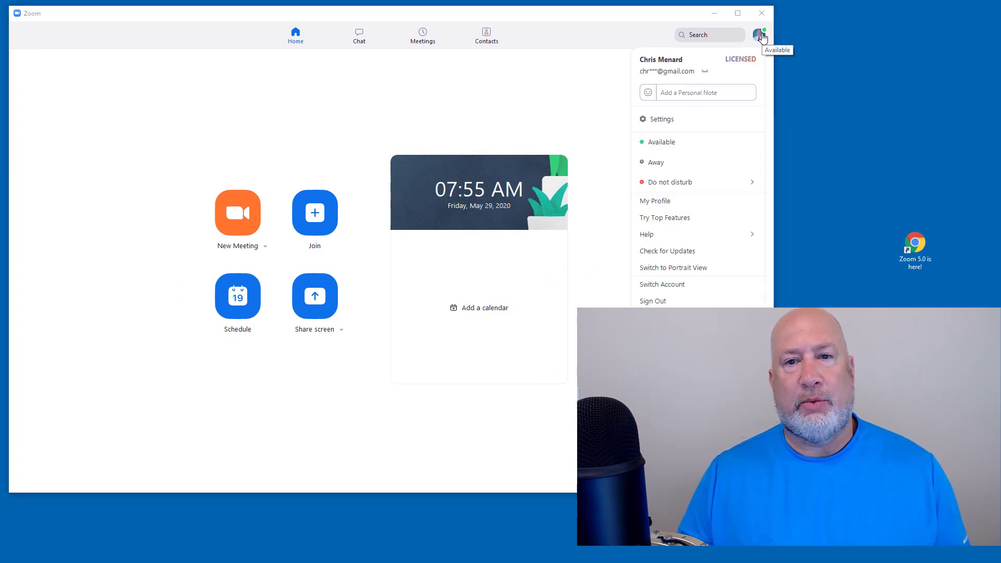
{"action": "mouse_move", "coordinate": [743, 62]}
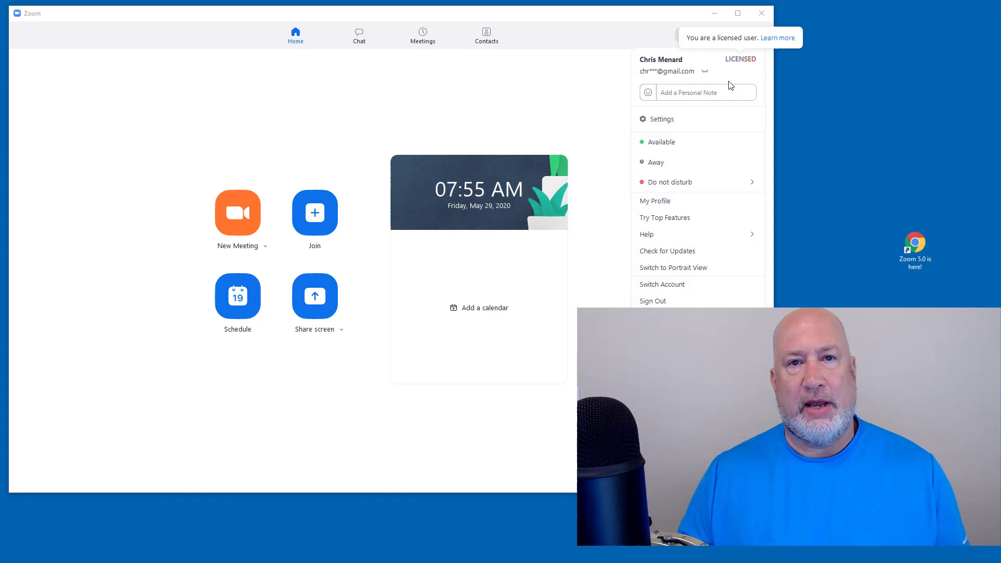
{"action": "left_click", "coordinate": [678, 253]}
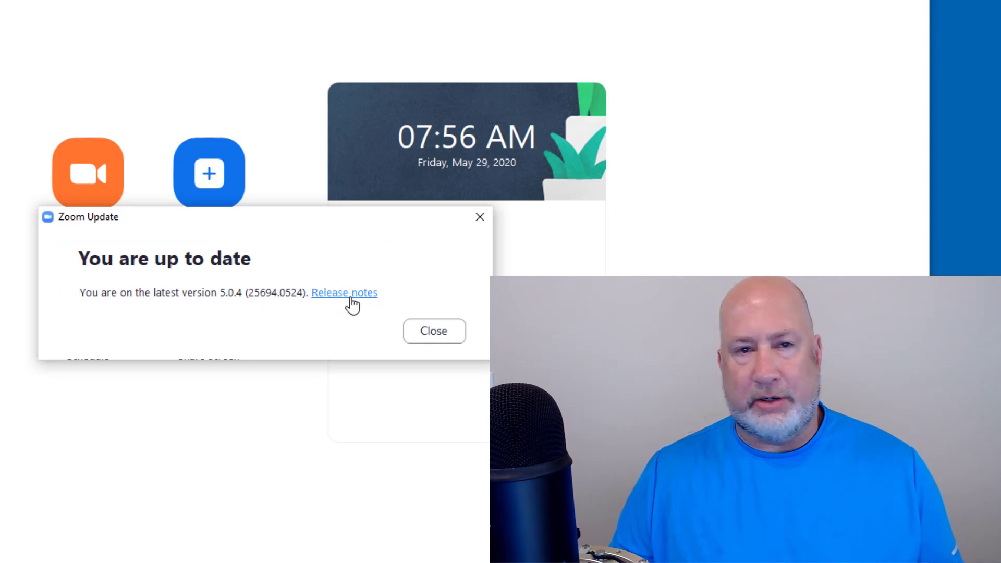
{"action": "left_click", "coordinate": [438, 337]}
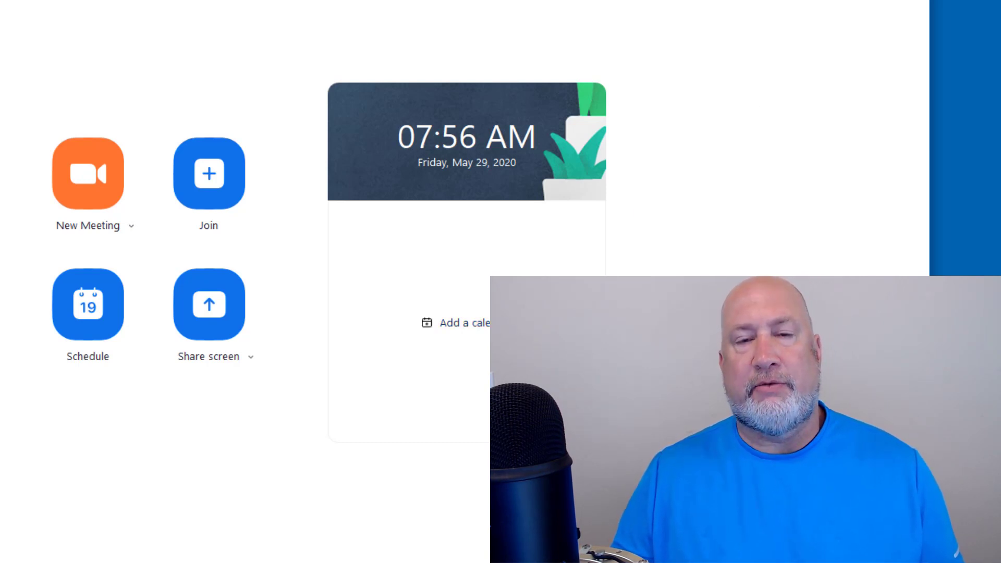
Start a new meeting and dismiss the audio conference options without joining audio
{"action": "mouse_move", "coordinate": [532, 124]}
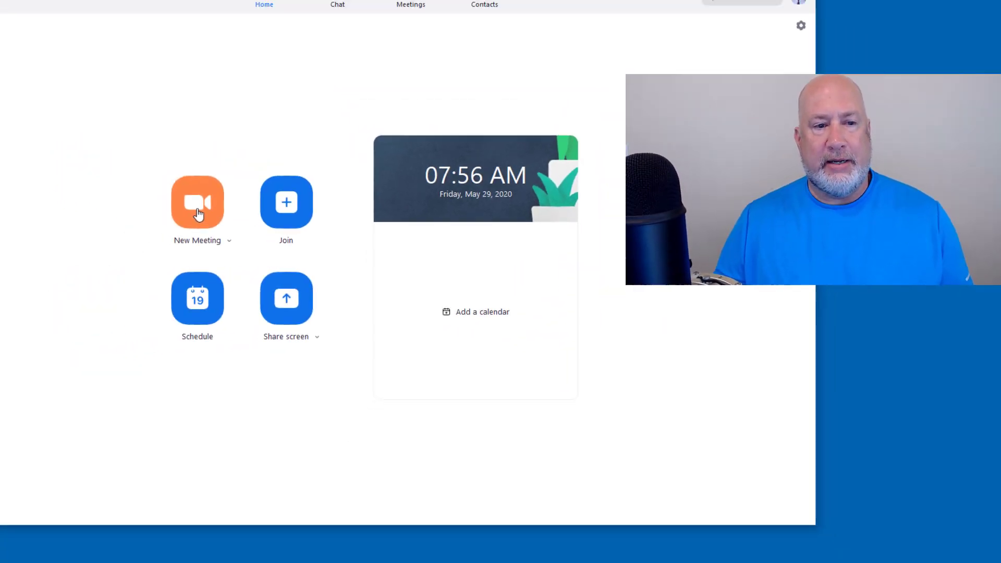
{"action": "left_click", "coordinate": [94, 192]}
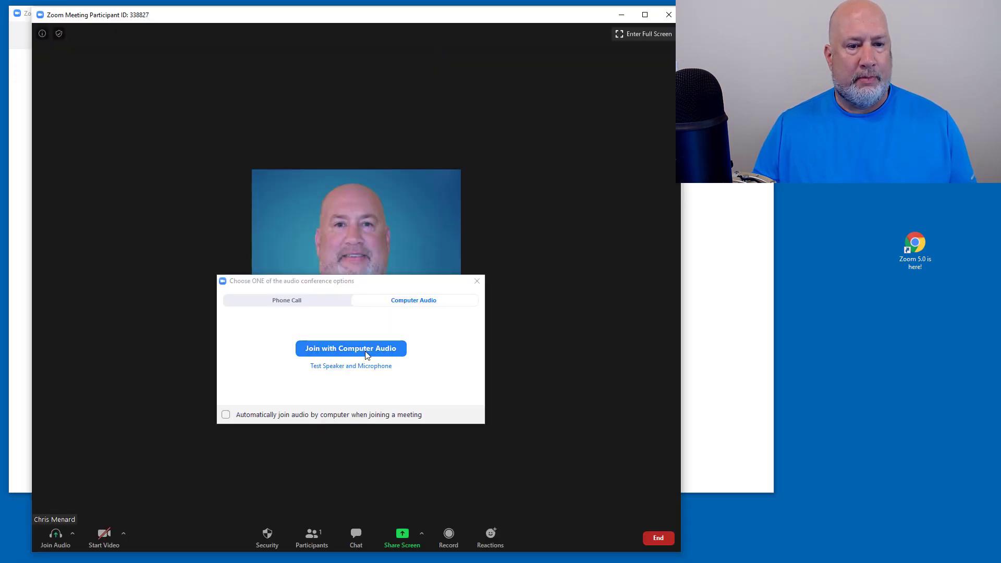
{"action": "left_click", "coordinate": [477, 281]}
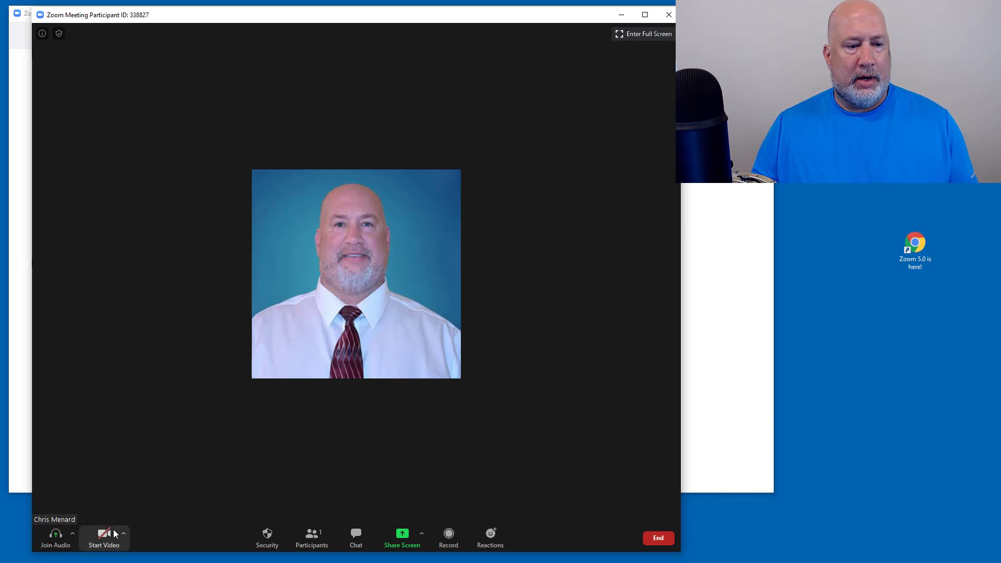
Reposition the meeting window, widen it across the desktop, and reduce its height
{"action": "left_click_drag", "start_coordinate": [571, 20], "coordinate": [566, 11]}
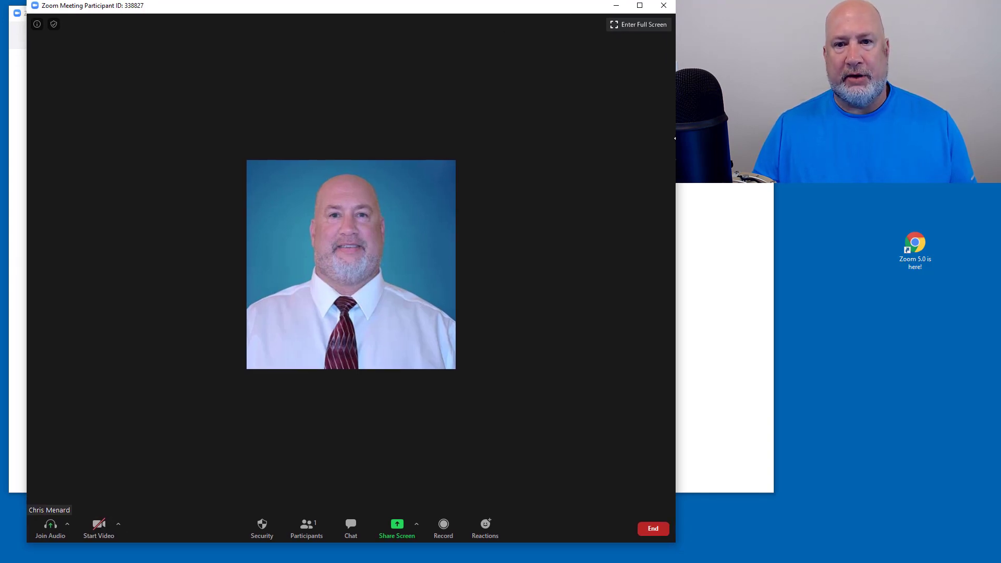
{"action": "left_click_drag", "start_coordinate": [675, 138], "coordinate": [993, 139]}
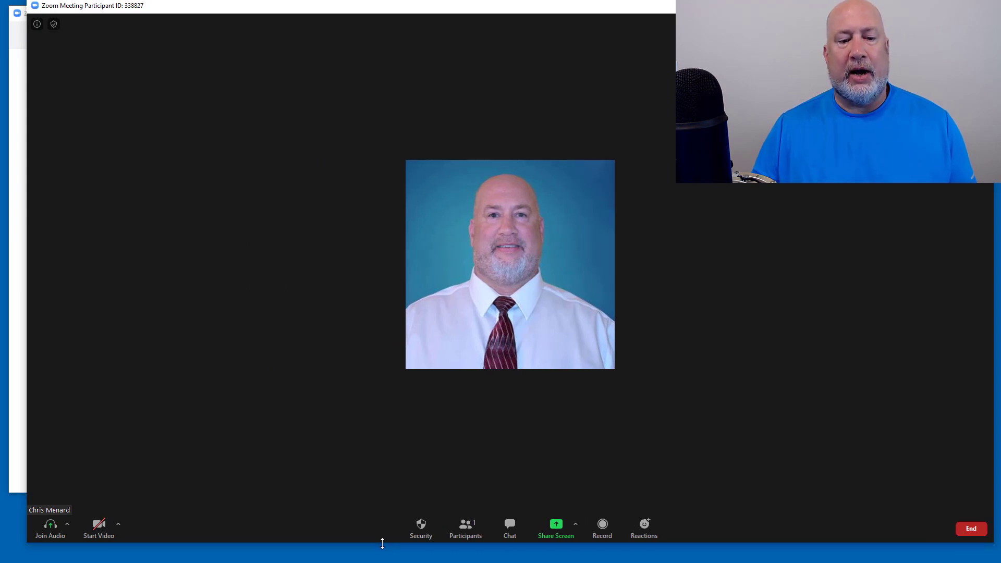
{"action": "left_click_drag", "start_coordinate": [382, 544], "coordinate": [376, 462]}
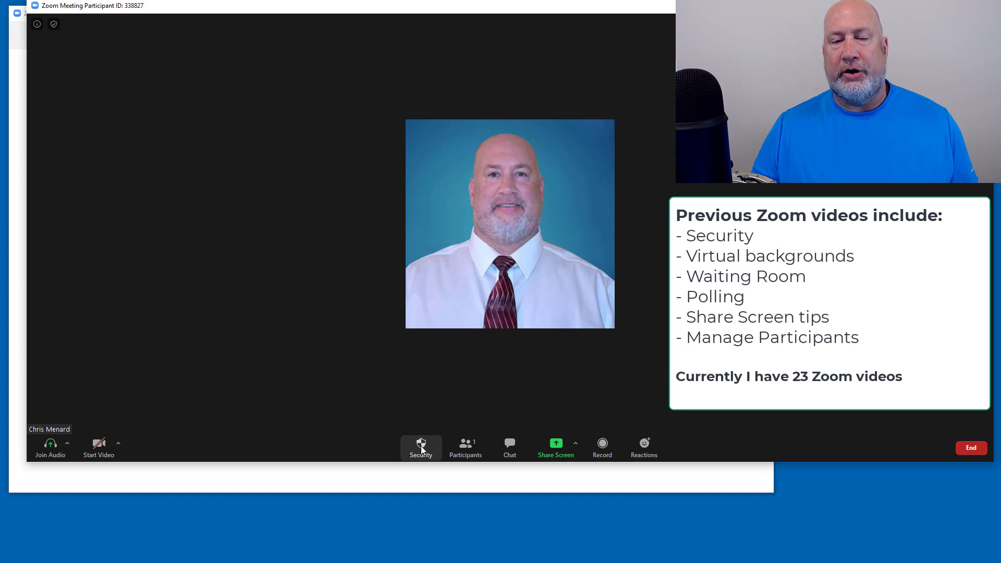
Review the meeting's host security options and close them without changing anything
{"action": "left_click", "coordinate": [421, 448]}
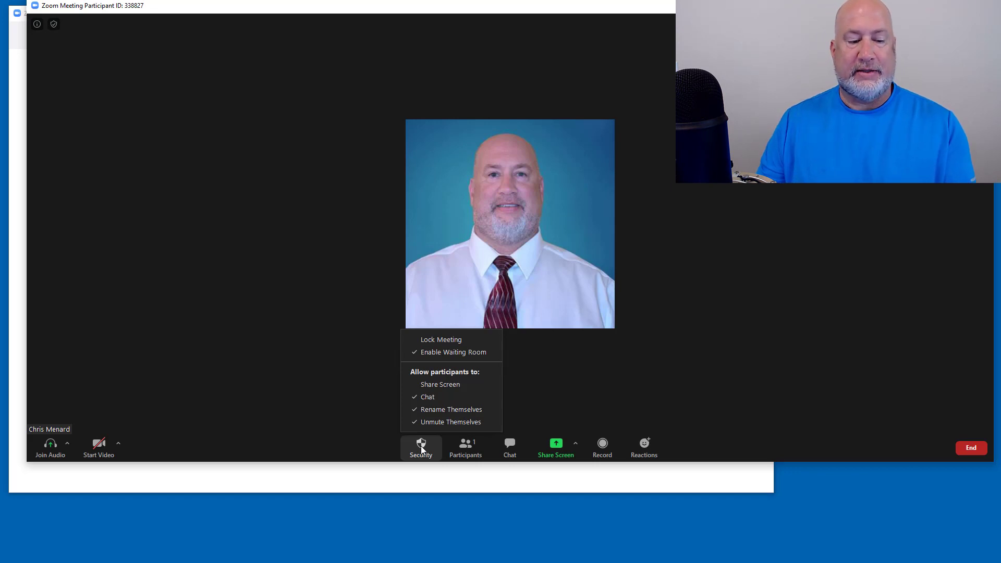
{"action": "left_click", "coordinate": [220, 194]}
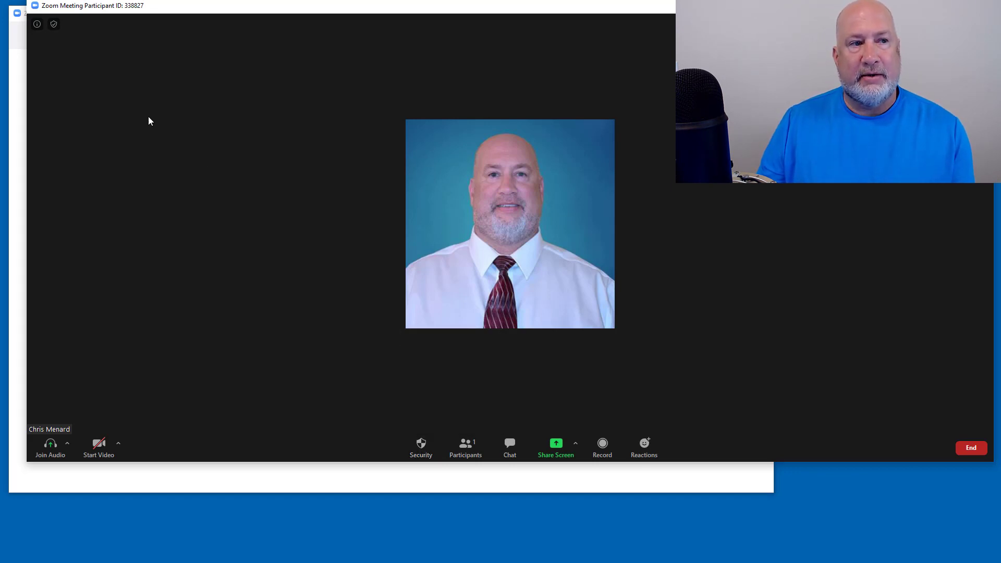
View the meeting's information and admit the participant from the waiting room
{"action": "left_click", "coordinate": [37, 25]}
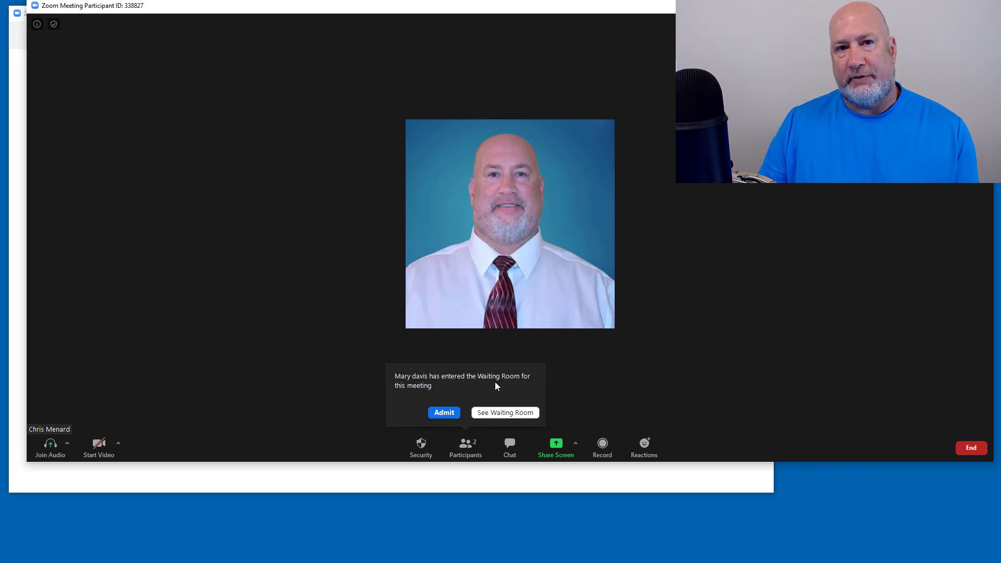
{"action": "left_click", "coordinate": [445, 414]}
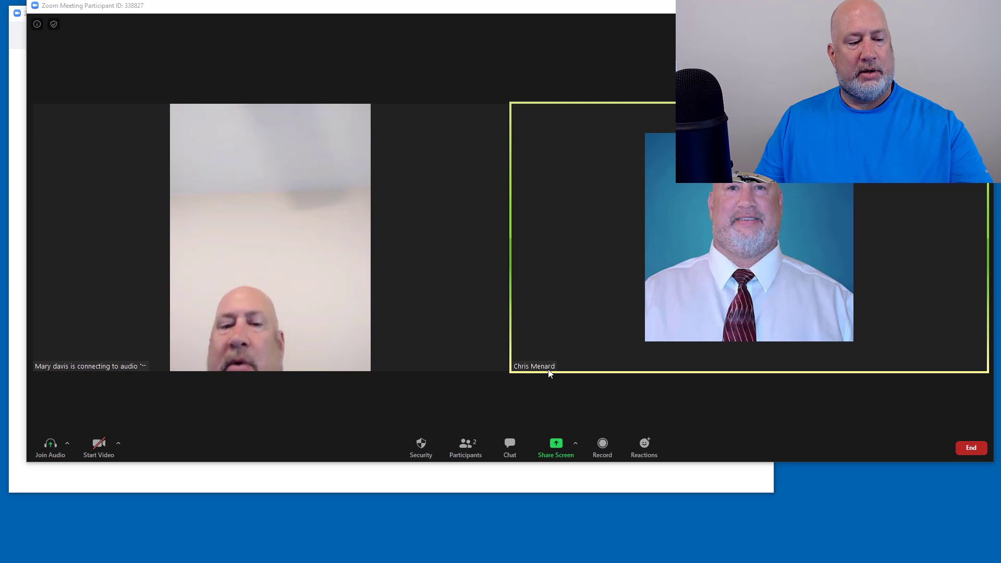
Open the form for reporting a participant, choose the attending participant as the person to report, and clear that choice
{"action": "left_click", "coordinate": [426, 447]}
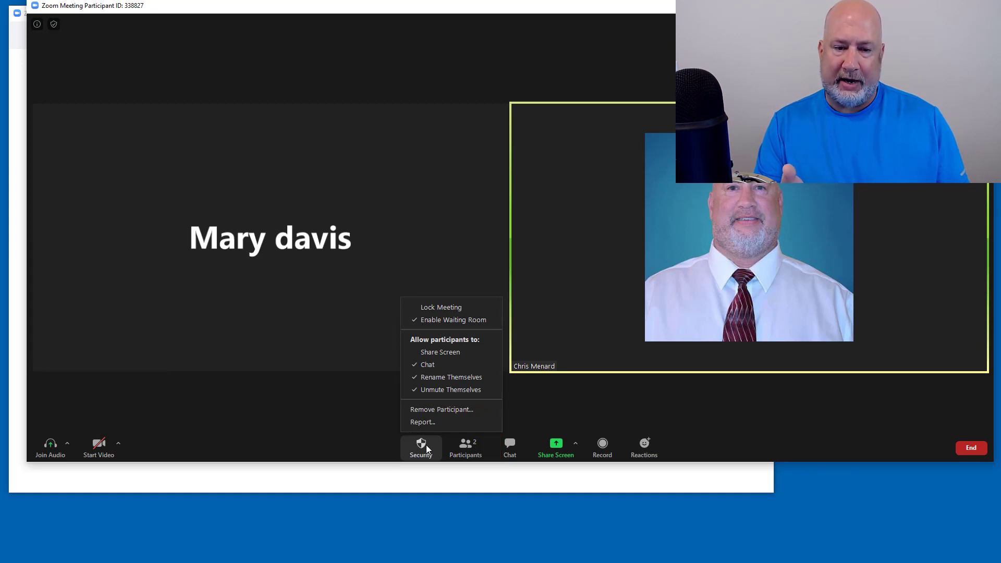
{"action": "left_click", "coordinate": [446, 423]}
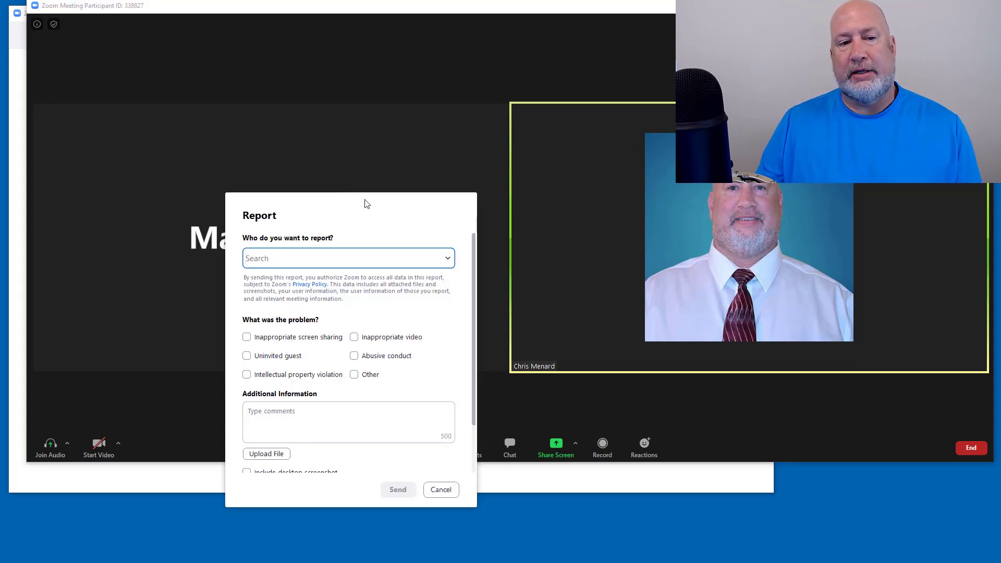
{"action": "left_click_drag", "start_coordinate": [367, 204], "coordinate": [561, 90]}
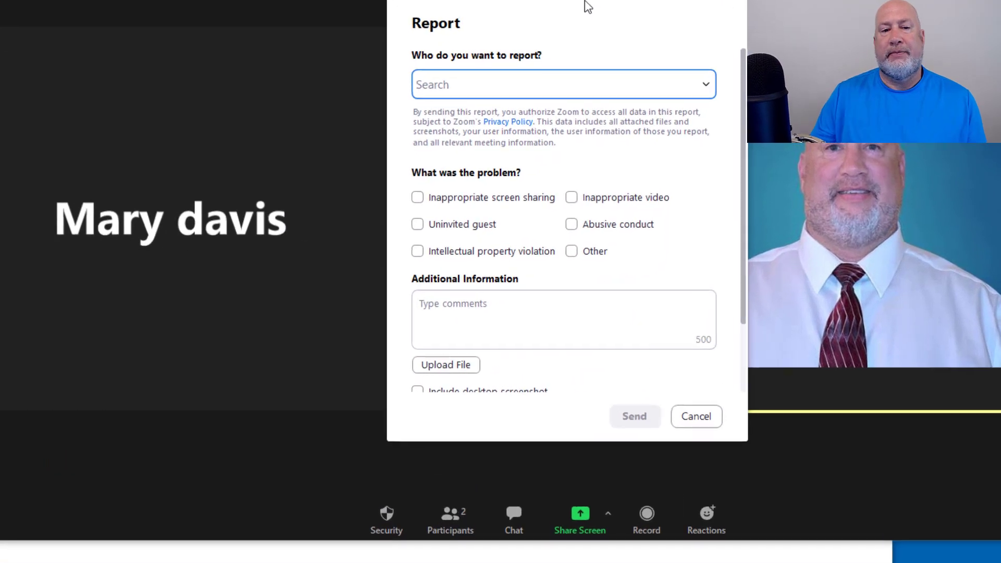
{"action": "left_click", "coordinate": [706, 84]}
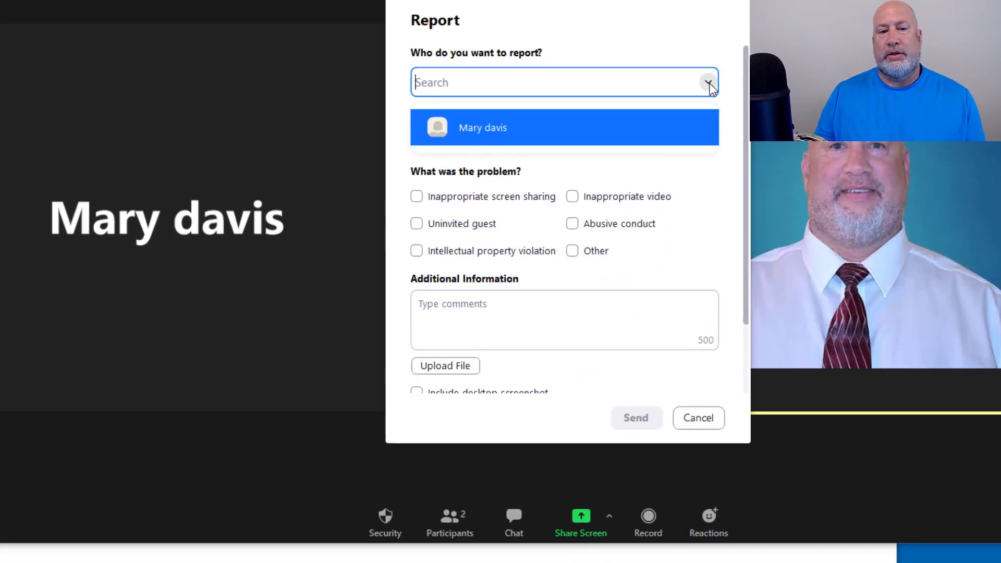
{"action": "left_click", "coordinate": [491, 141]}
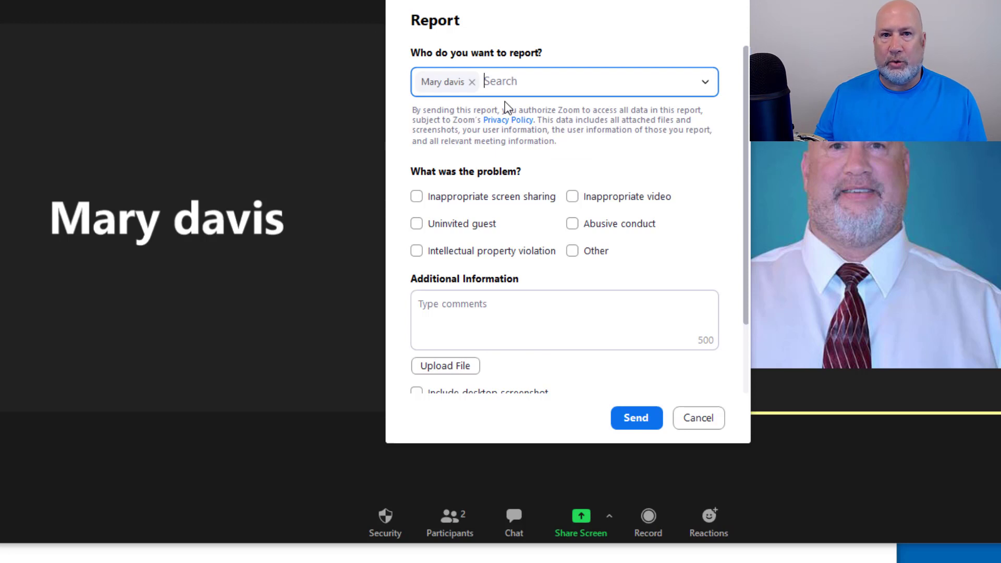
{"action": "left_click", "coordinate": [472, 83]}
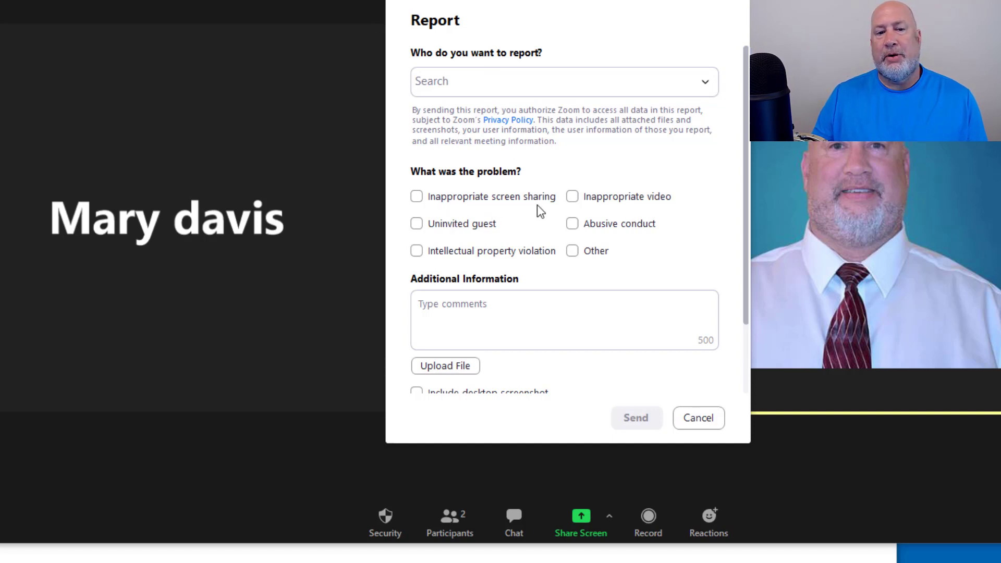
Mark Inappropriate screen sharing and Uninvited guest as the report's problems, and clear those selections again
{"action": "left_click", "coordinate": [417, 197]}
{"action": "left_click", "coordinate": [416, 226]}
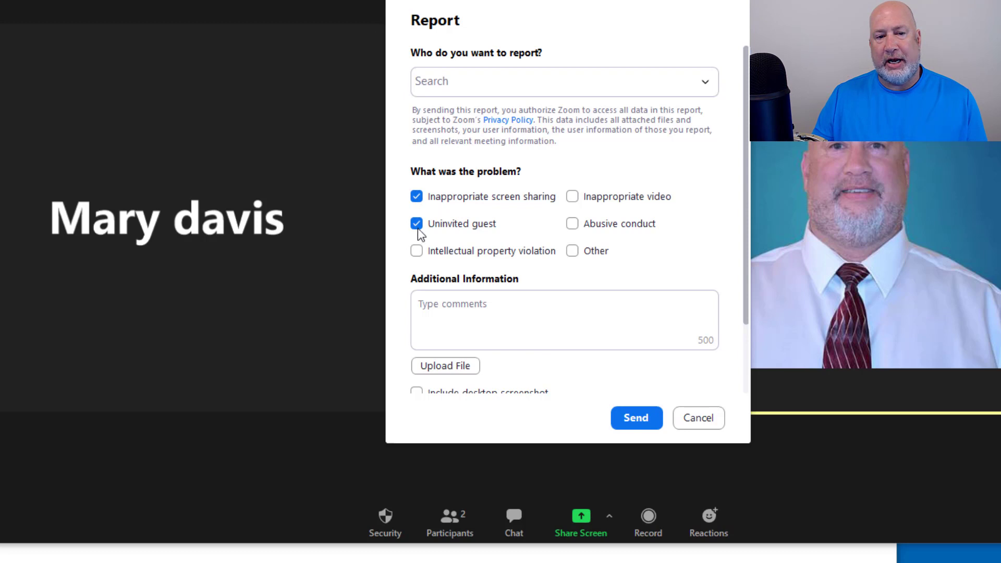
{"action": "left_click", "coordinate": [417, 250]}
{"action": "left_click", "coordinate": [417, 224]}
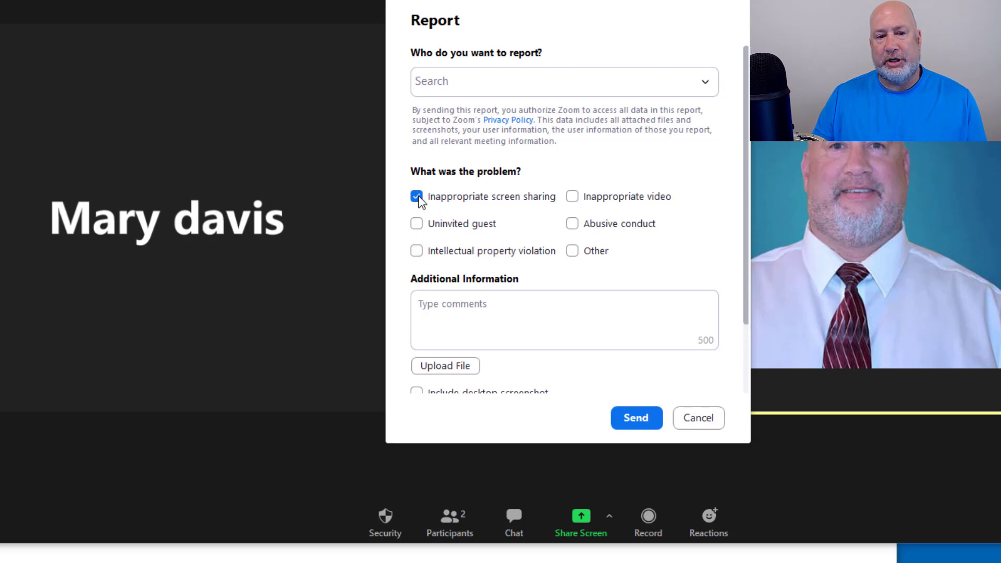
{"action": "left_click", "coordinate": [416, 196]}
Examine the report form's comments, file upload and desktop screenshot options, and cancel the report without sending it
{"action": "left_click", "coordinate": [505, 323]}
{"action": "scroll", "coordinate": [504, 323], "scroll_direction": "down", "scroll_amount": 1}
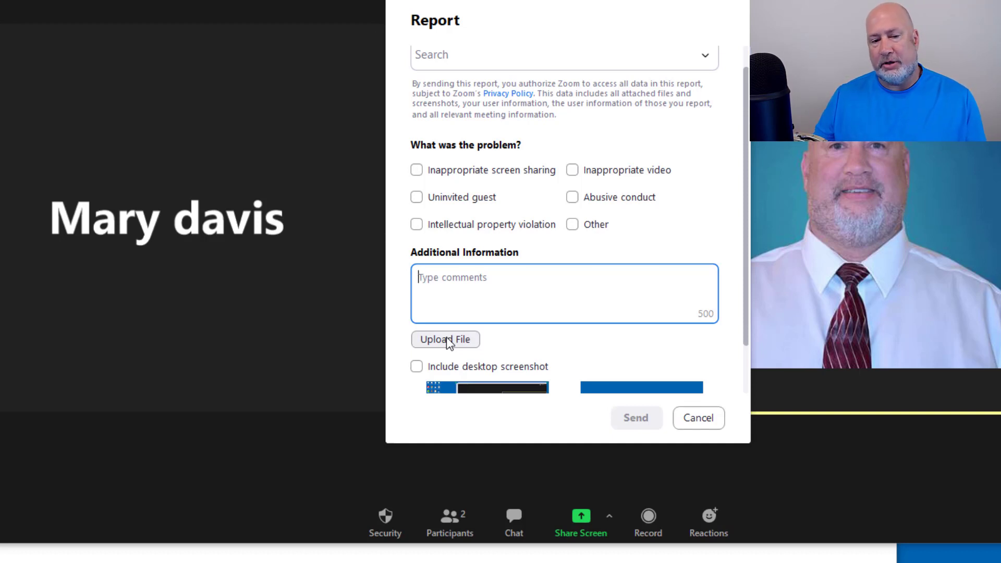
{"action": "scroll", "coordinate": [449, 340], "scroll_direction": "down", "scroll_amount": 1}
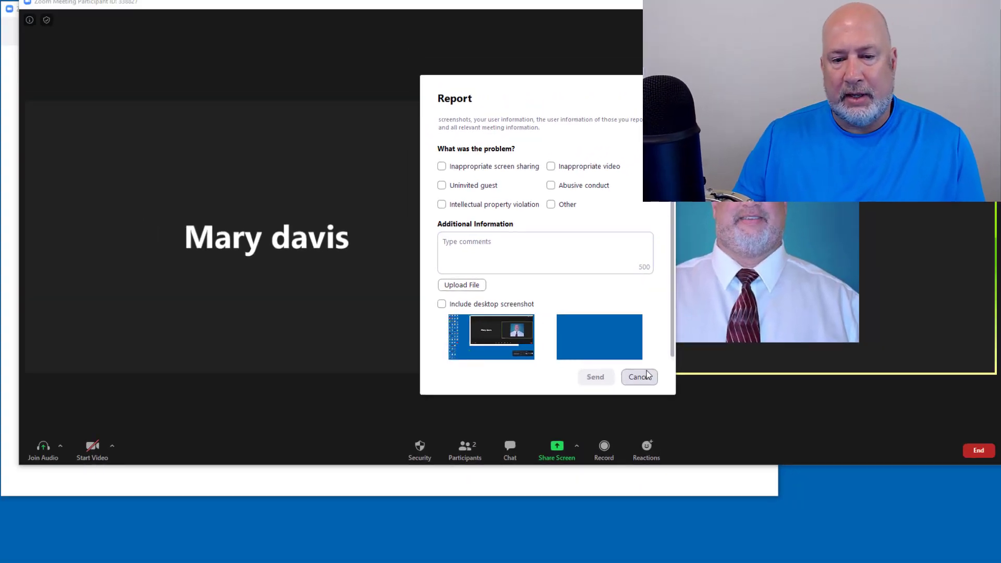
{"action": "left_click", "coordinate": [699, 418]}
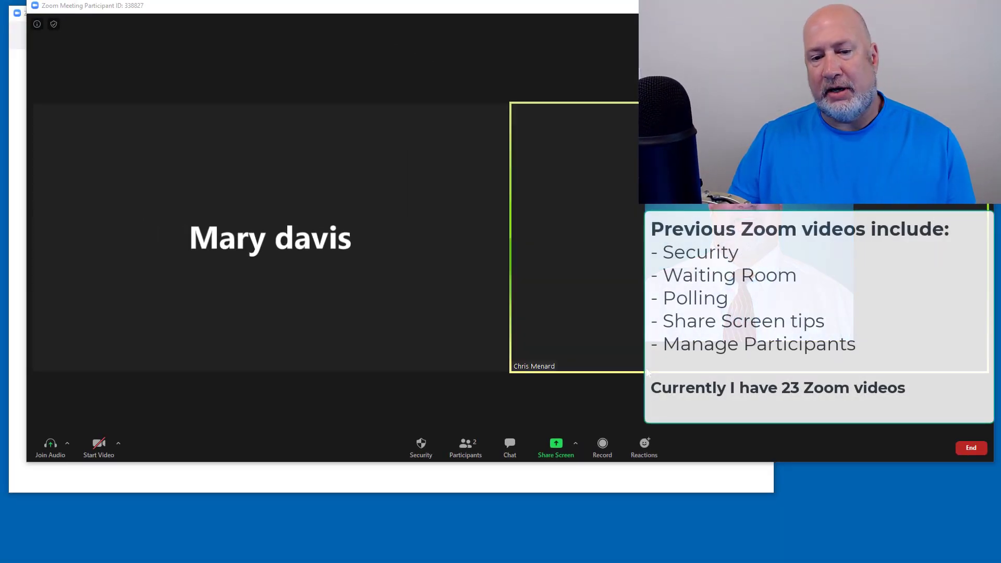